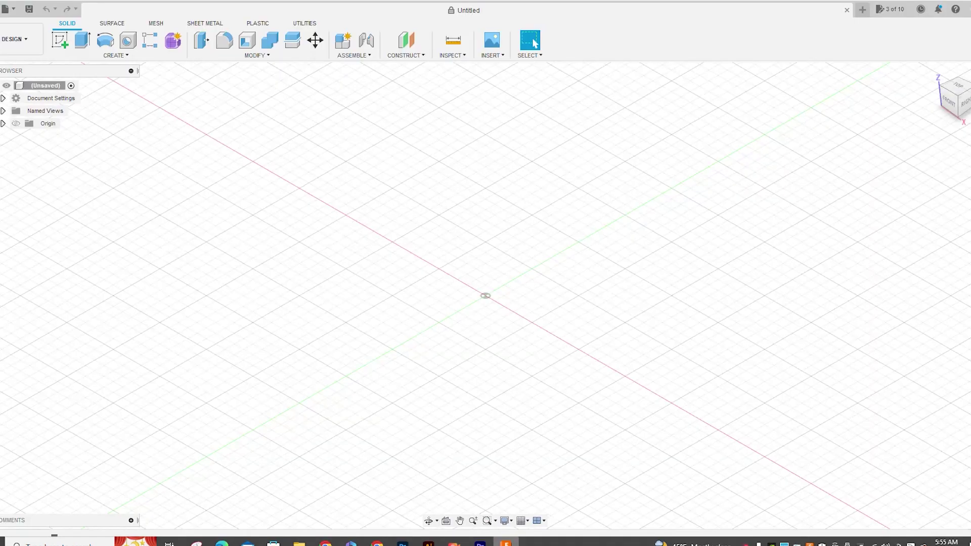
# Step: Insert K BROKEN FOR.svg from the computer onto the horizontal top-view plane and examine the letter outlines for gaps
pyautogui.click(957, 85)
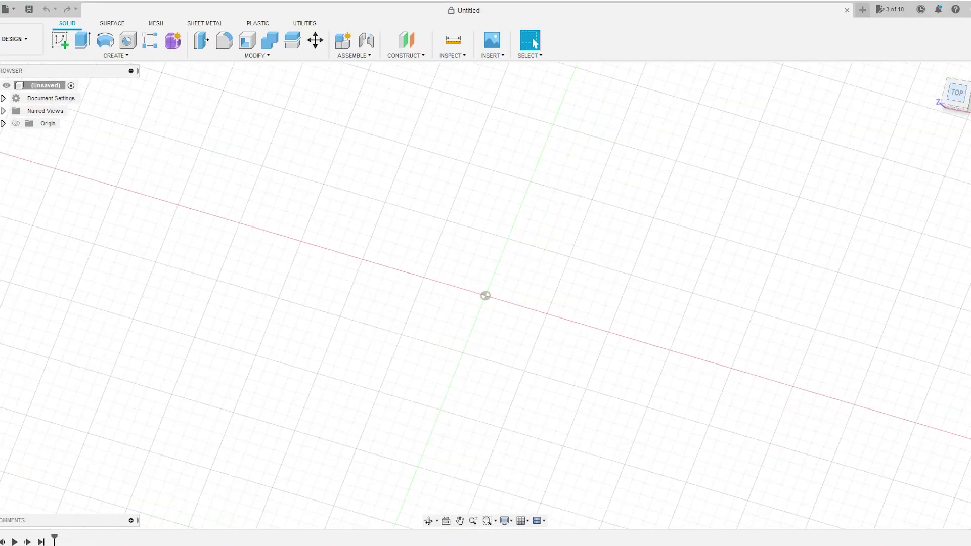
pyautogui.click(492, 55)
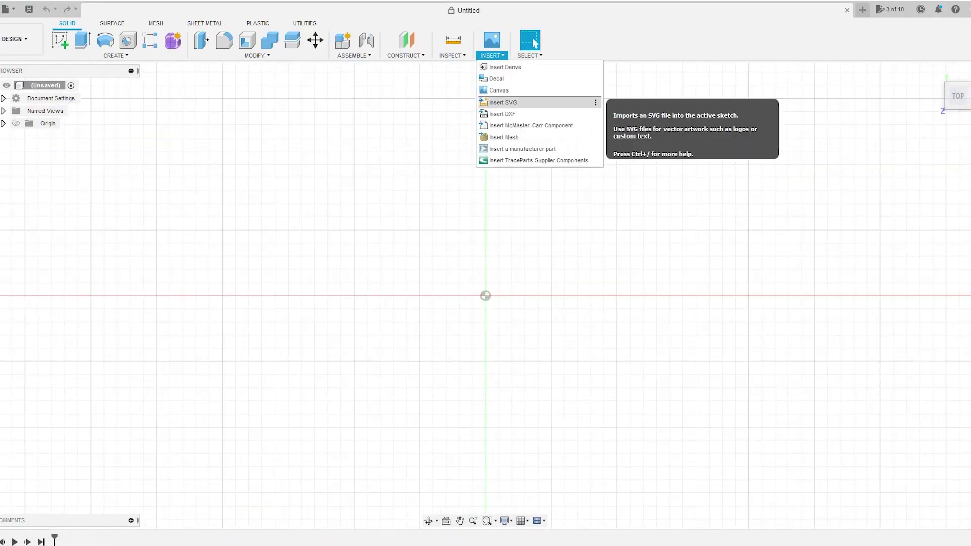
pyautogui.click(503, 102)
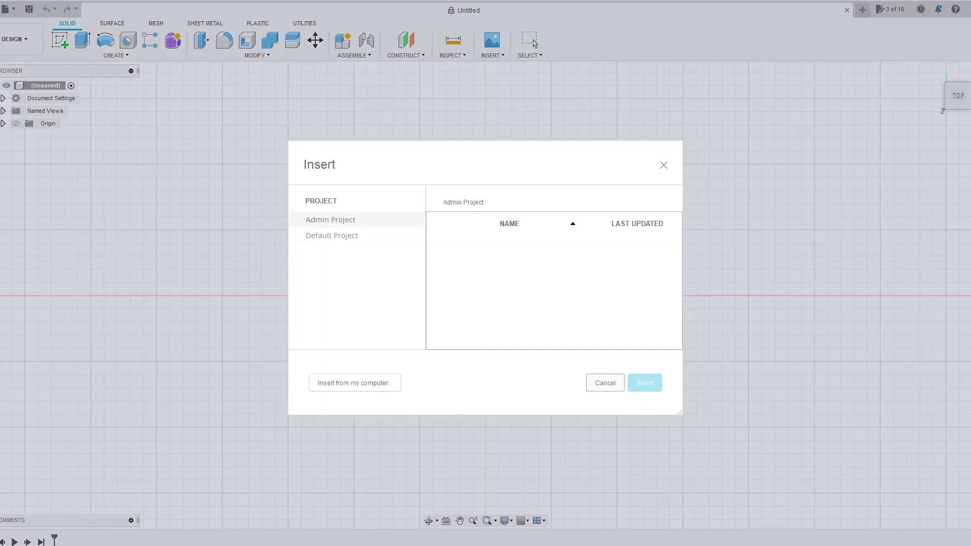
pyautogui.click(354, 383)
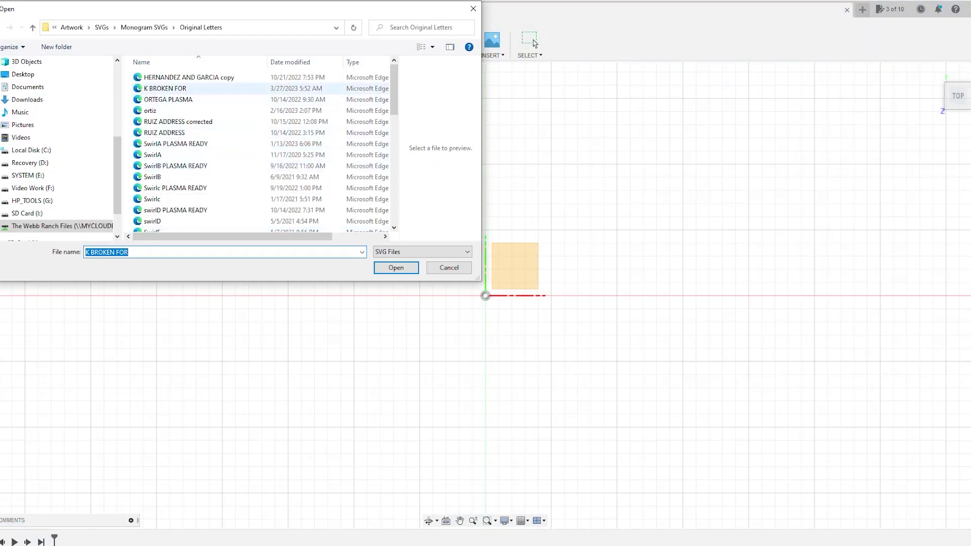
pyautogui.doubleClick(165, 88)
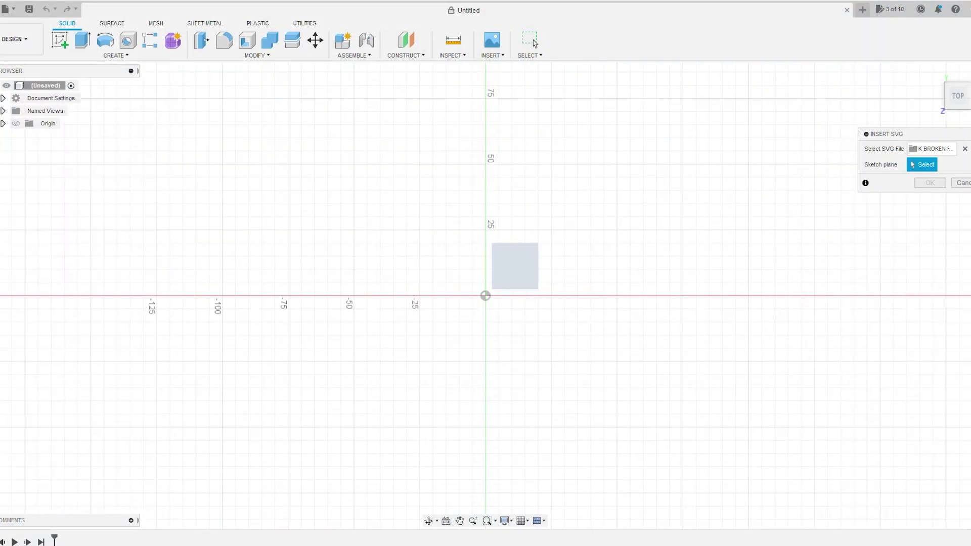
pyautogui.click(515, 265)
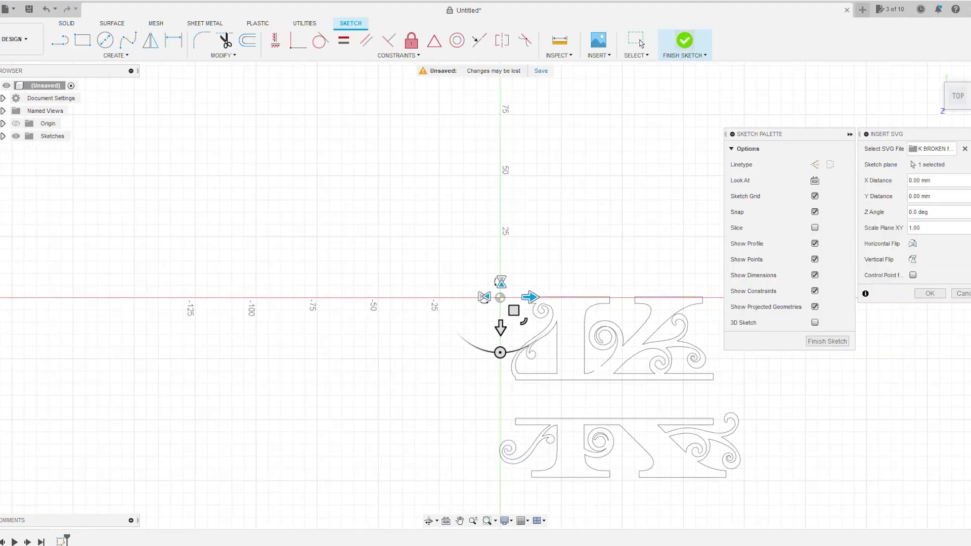
pyautogui.press('Return')
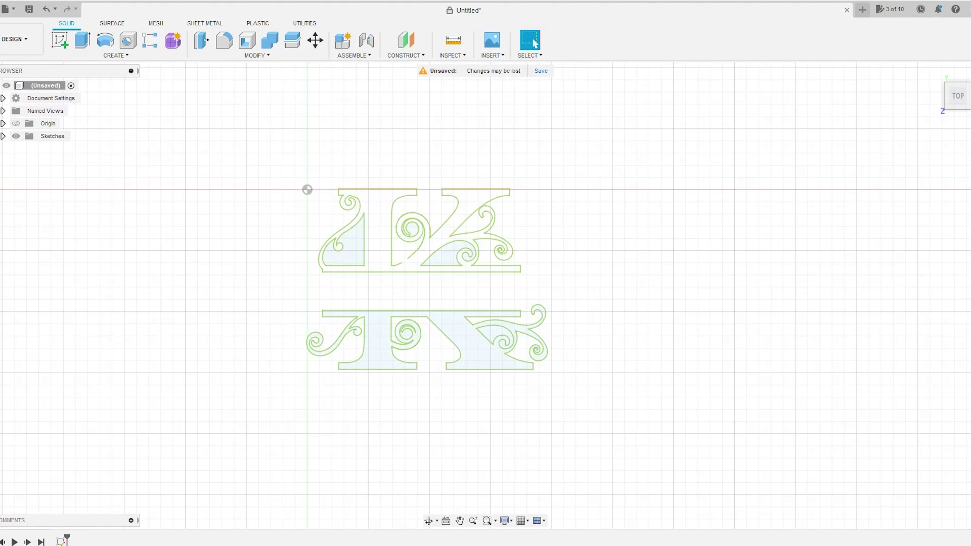
pyautogui.scroll(5, 401, 271)
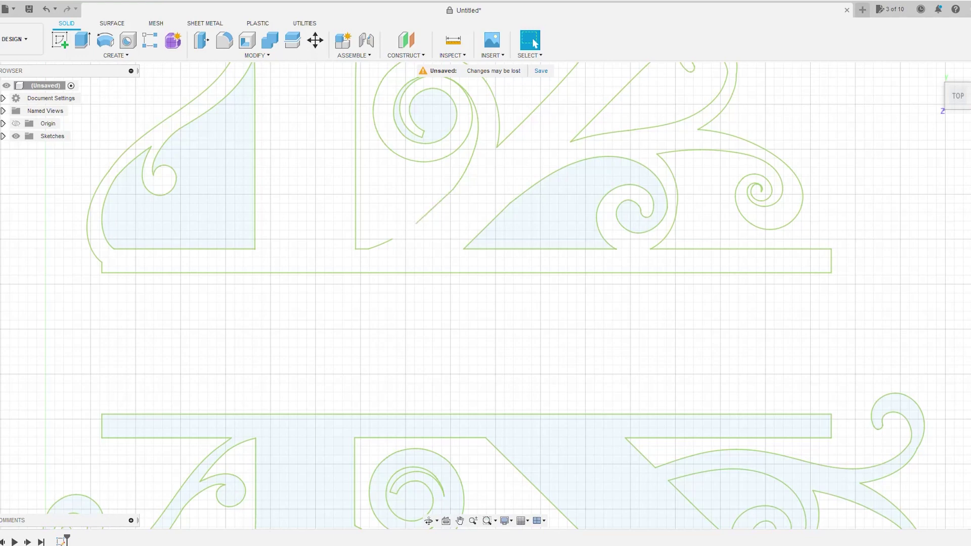
pyautogui.scroll(-8, 454, 189)
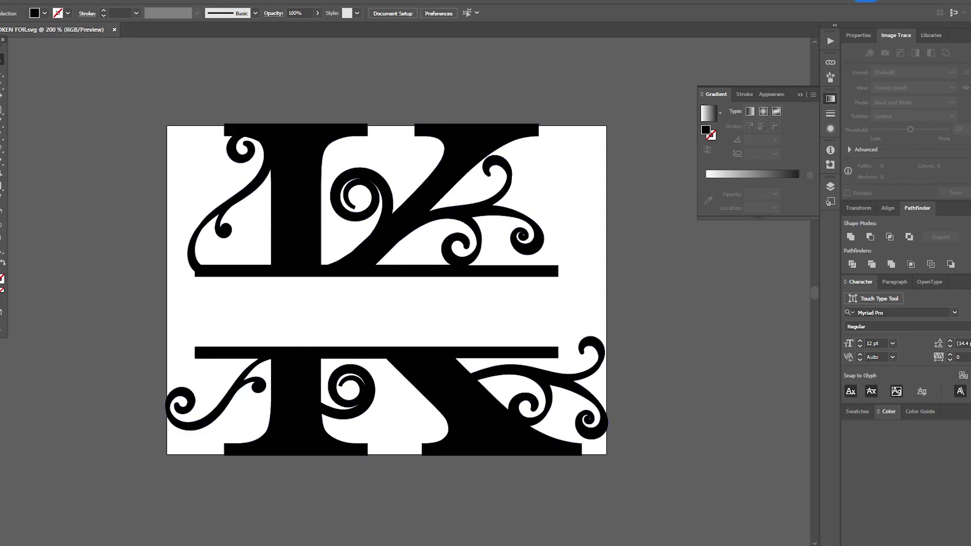
# Step: In Illustrator, select all the split-K monogram artwork and rasterize it in RGB at High (300 ppi) with a white background
pyautogui.moveTo(117, 93); pyautogui.dragTo(644, 478)
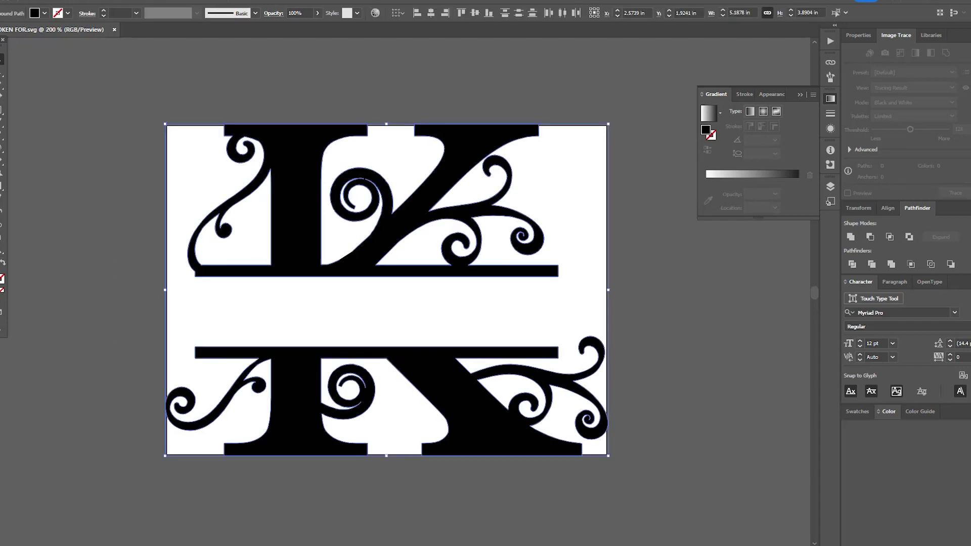
pyautogui.hotkey('alt', 'o')
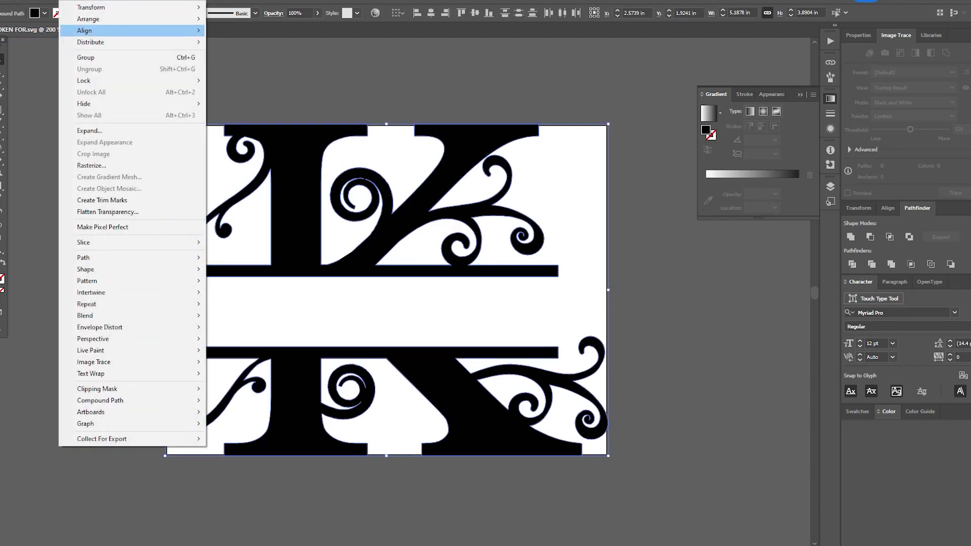
pyautogui.press('Return')
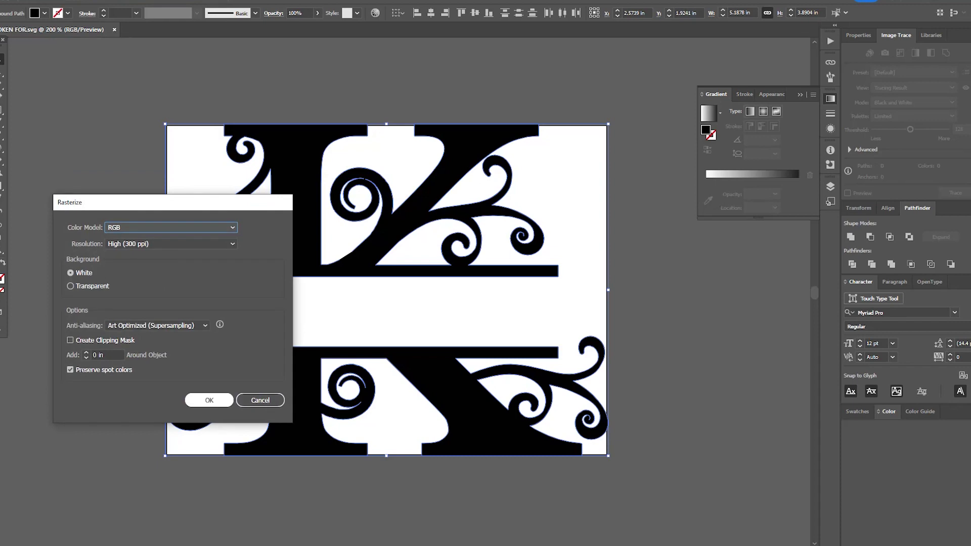
pyautogui.press('Return')
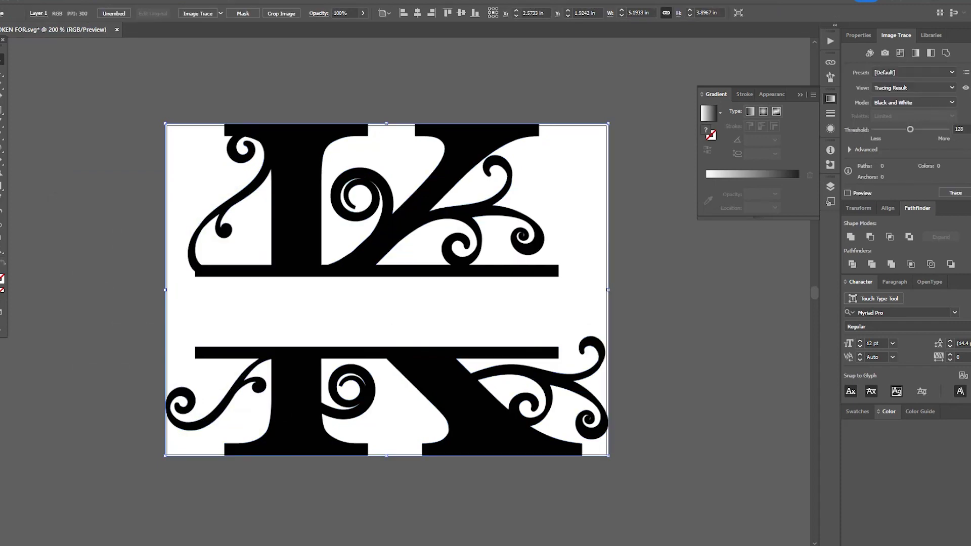
pyautogui.moveTo(430, 222)
pyautogui.mouseDown()
pyautogui.moveTo(340, 239)
pyautogui.moveTo(329, 336)
pyautogui.moveTo(463, 225)
pyautogui.moveTo(412, 241)
pyautogui.moveTo(438, 227)
pyautogui.moveTo(429, 223)
pyautogui.mouseUp()
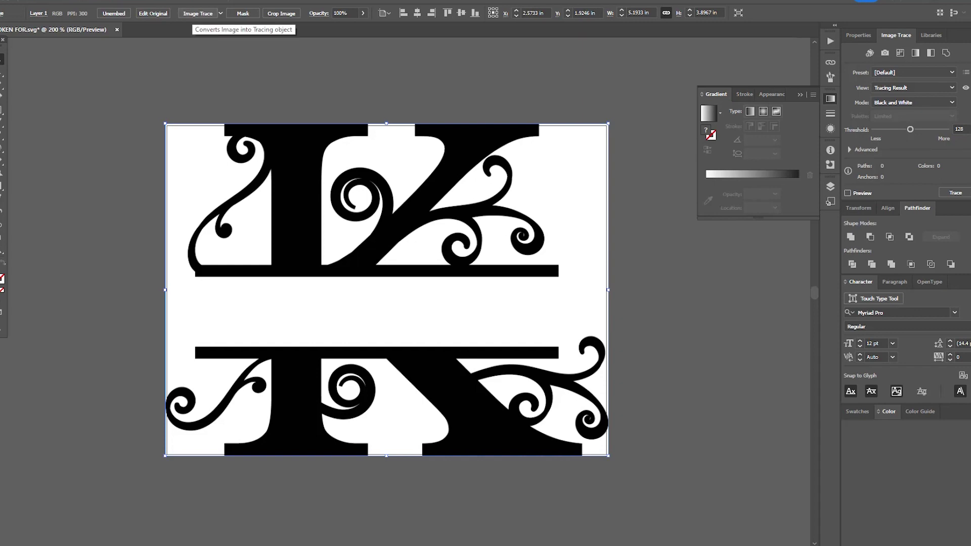
# Step: Image-trace the rasterized monogram with the Black and White Logo preset and expand the tracing into paths
pyautogui.click(217, 1)
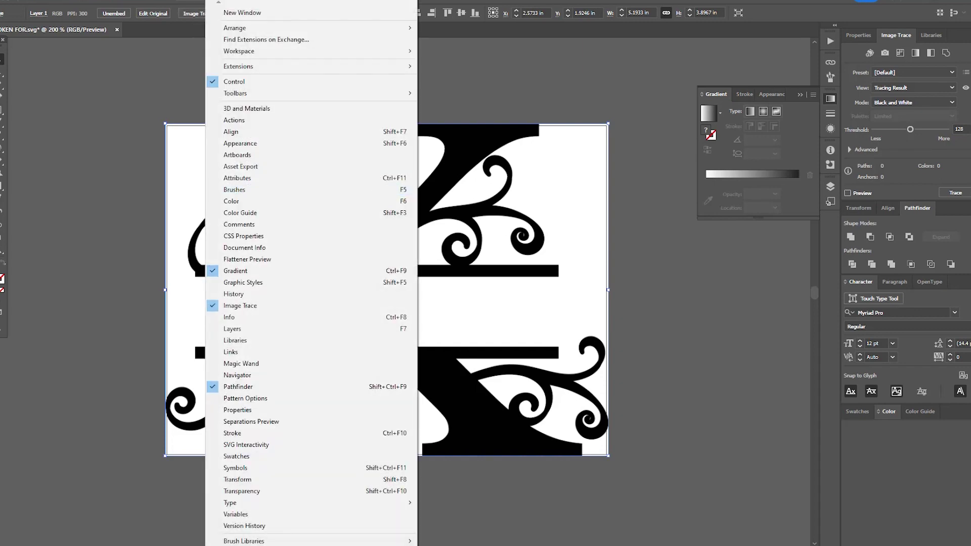
pyautogui.click(240, 306)
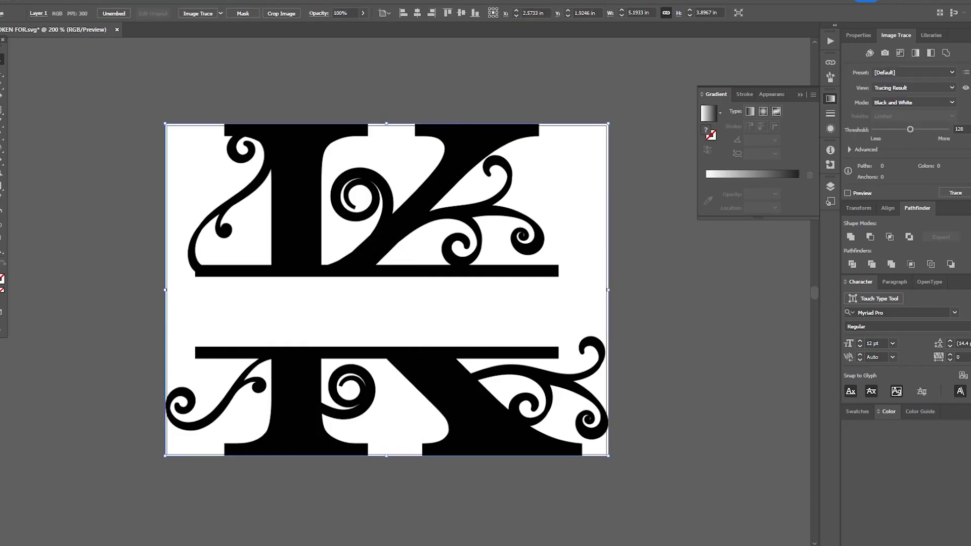
pyautogui.click(940, 72)
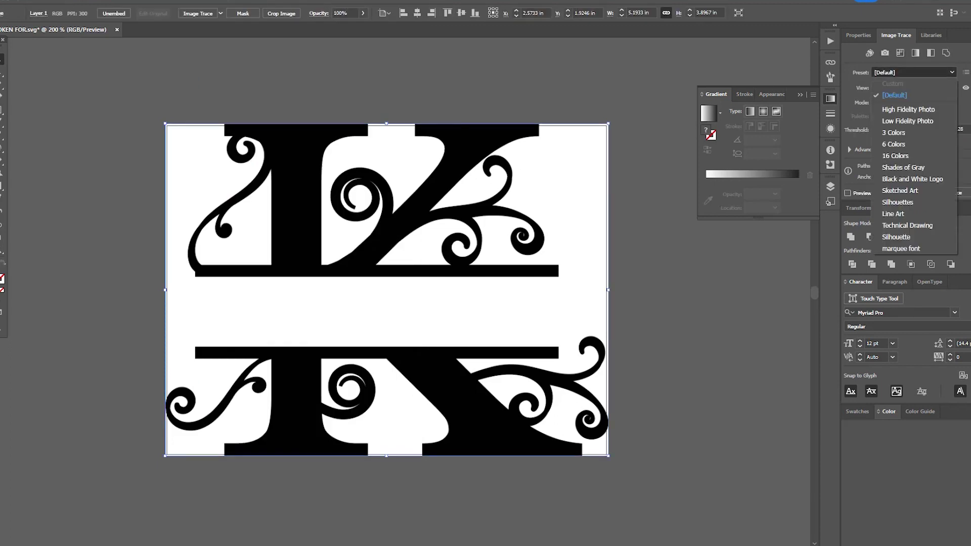
pyautogui.click(911, 179)
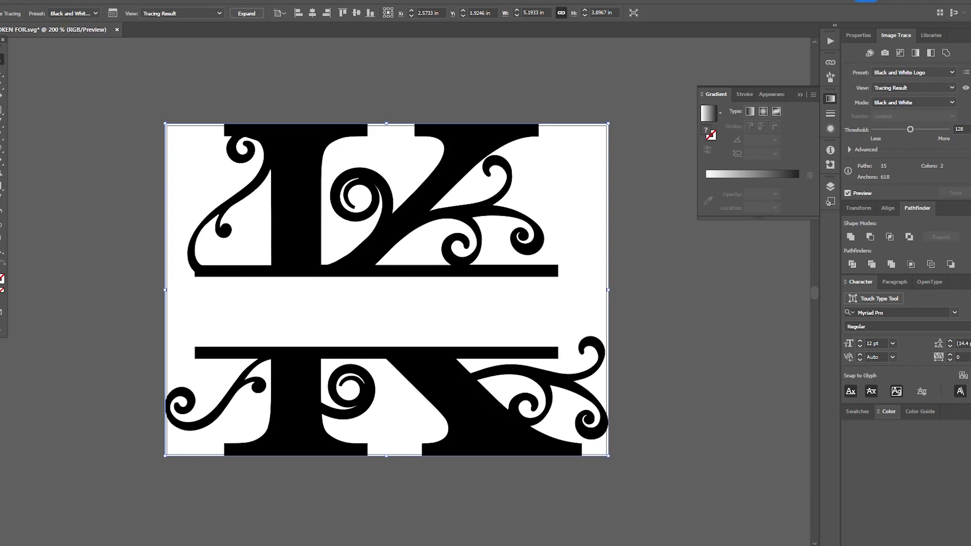
pyautogui.click(247, 13)
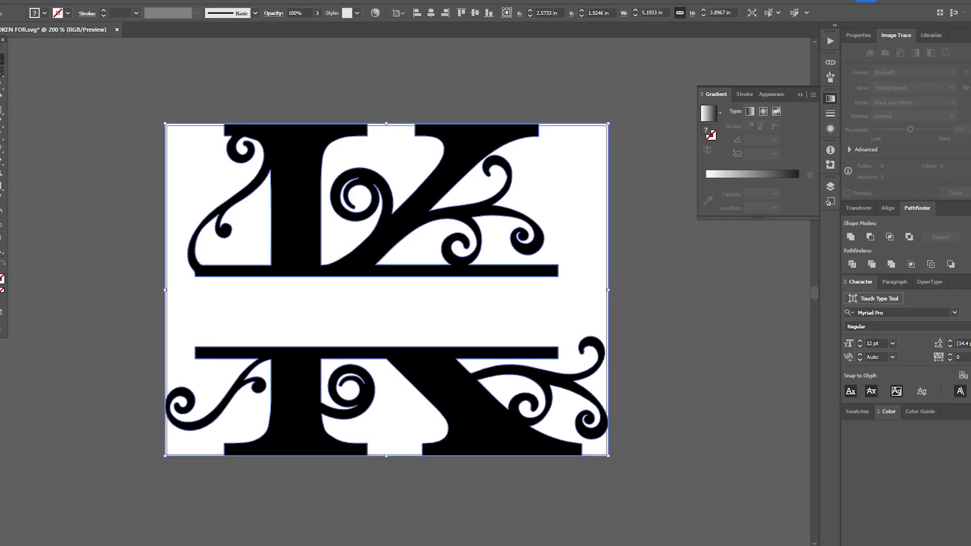
# Step: Select all white-filled shapes in the expanded tracing, delete them, and save the SVG file
pyautogui.click(2, 72)
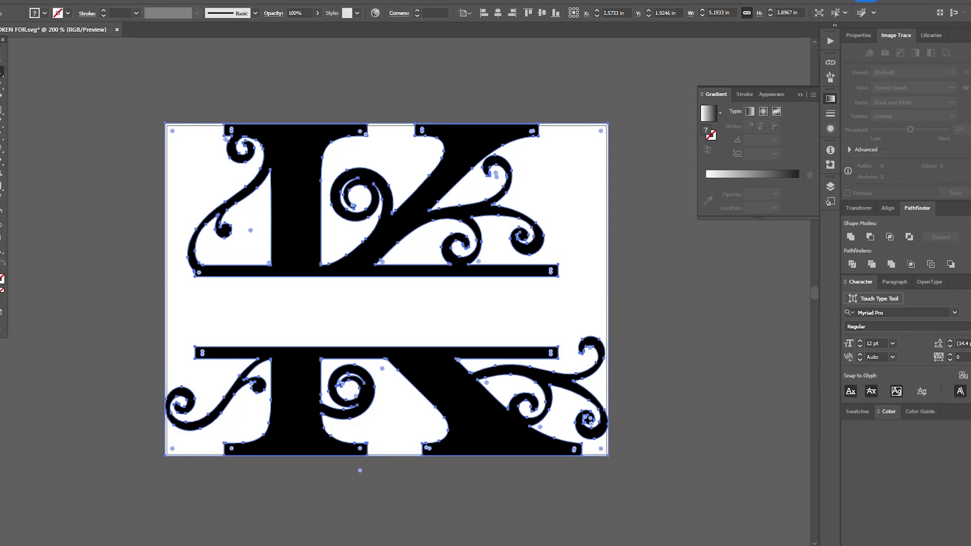
pyautogui.hotkey('ctrl', '8')
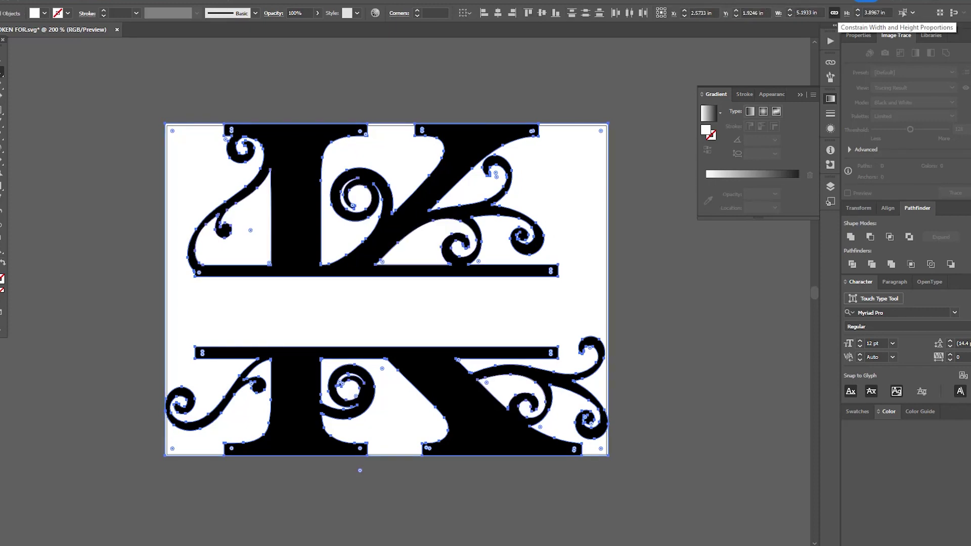
pyautogui.hotkey('ctrl', 'shift', 'a')
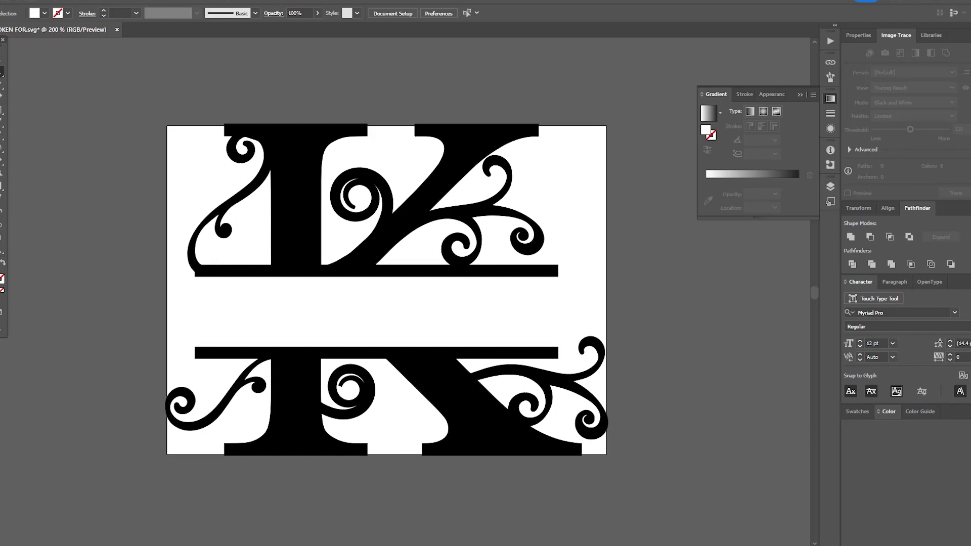
pyautogui.click(30, 1)
pyautogui.click(56, 92)
# Step: Switch to Fusion 360, insert the resaved K BROKEN FOR.svg onto the horizontal top-view plane and finish the sketch
pyautogui.moveTo(404, 545)
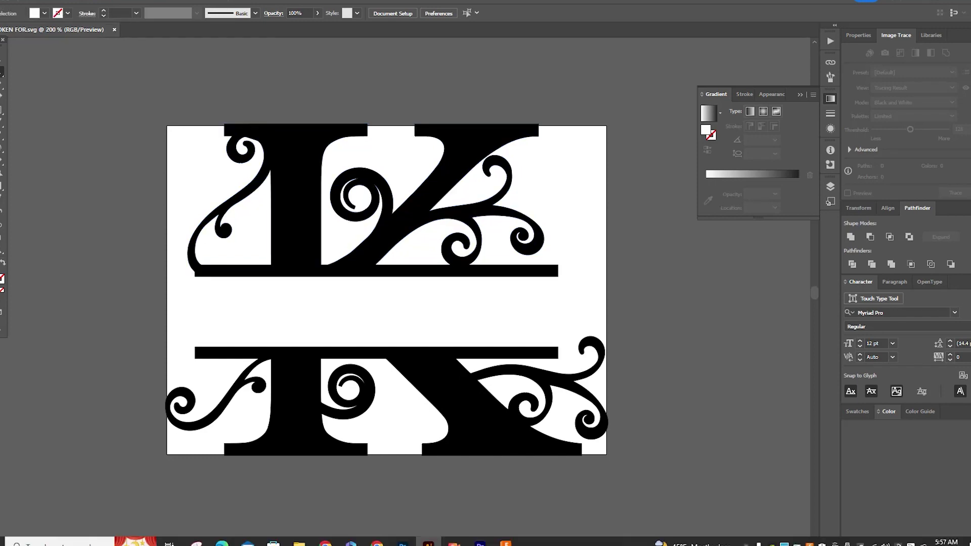
pyautogui.click(505, 543)
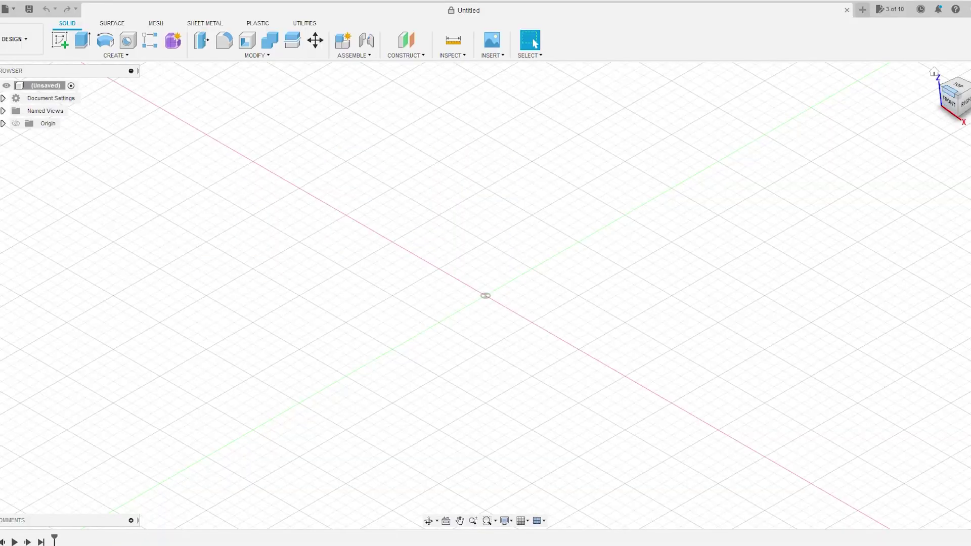
pyautogui.click(956, 84)
pyautogui.click(491, 55)
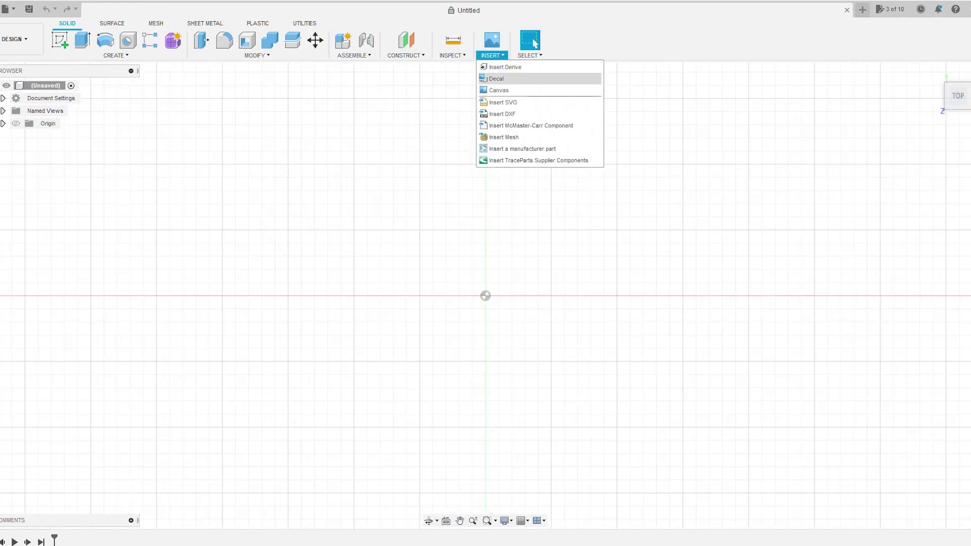
pyautogui.click(499, 90)
pyautogui.click(354, 383)
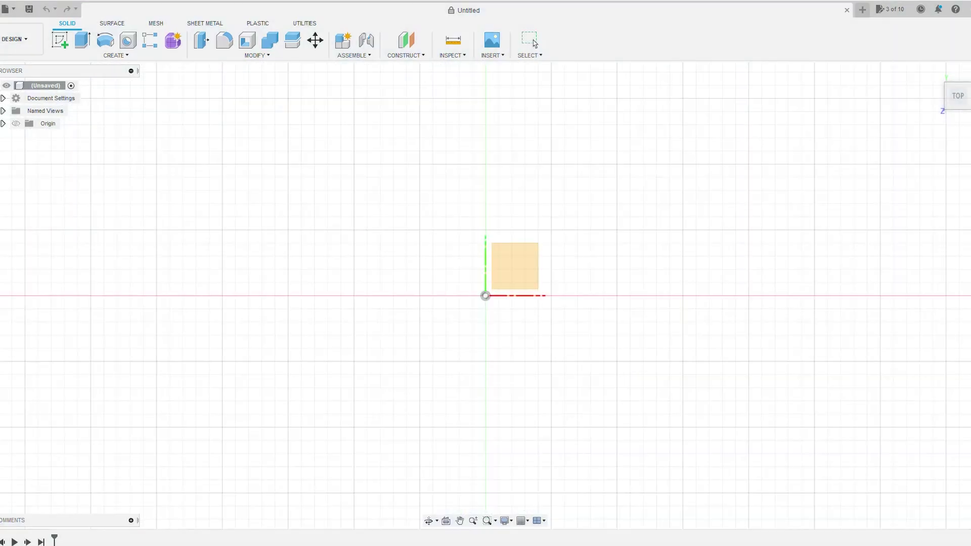
pyautogui.doubleClick(167, 90)
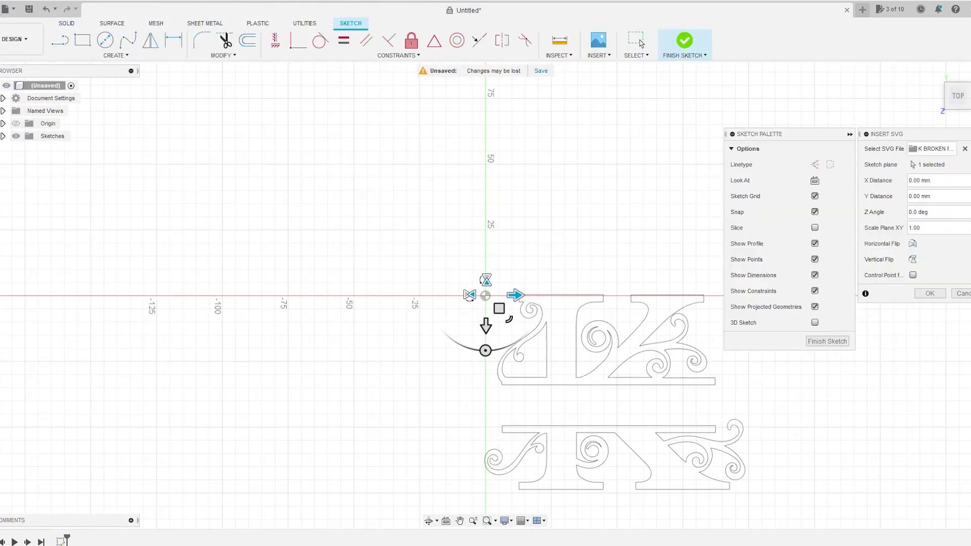
pyautogui.press('Return')
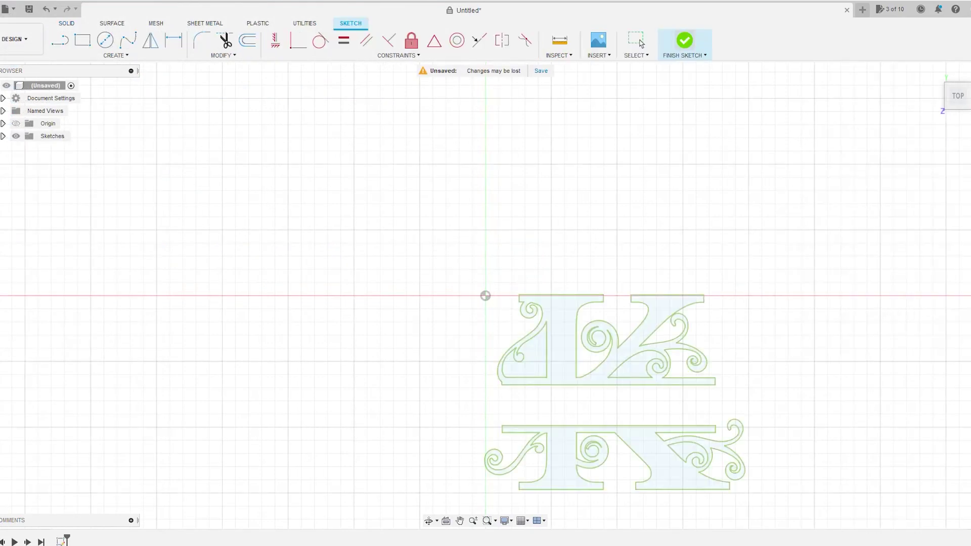
pyautogui.moveTo(617, 394); pyautogui.dragTo(418, 265)
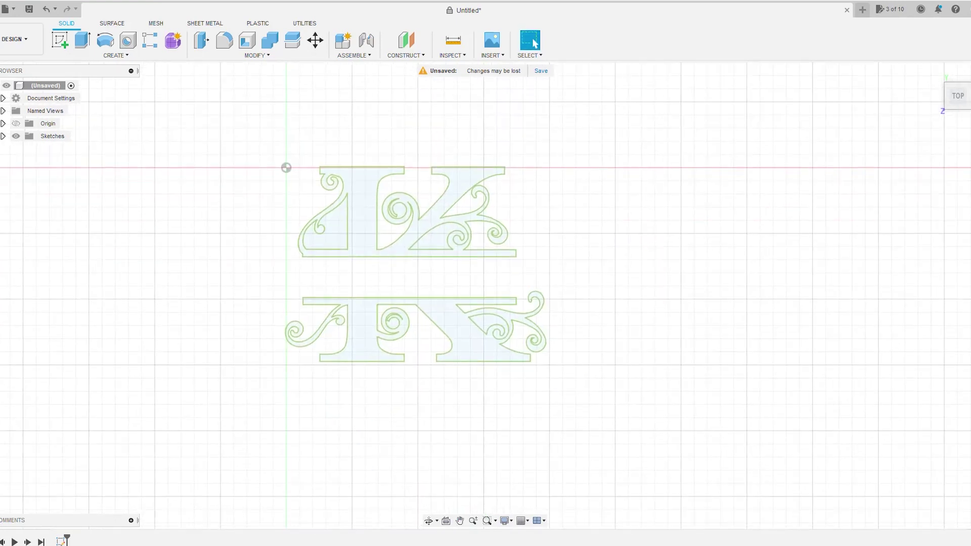
# Step: Extrude the upper half of the split-K monogram 1.6 mm as a new body
pyautogui.moveTo(559, 138); pyautogui.dragTo(425, 270)
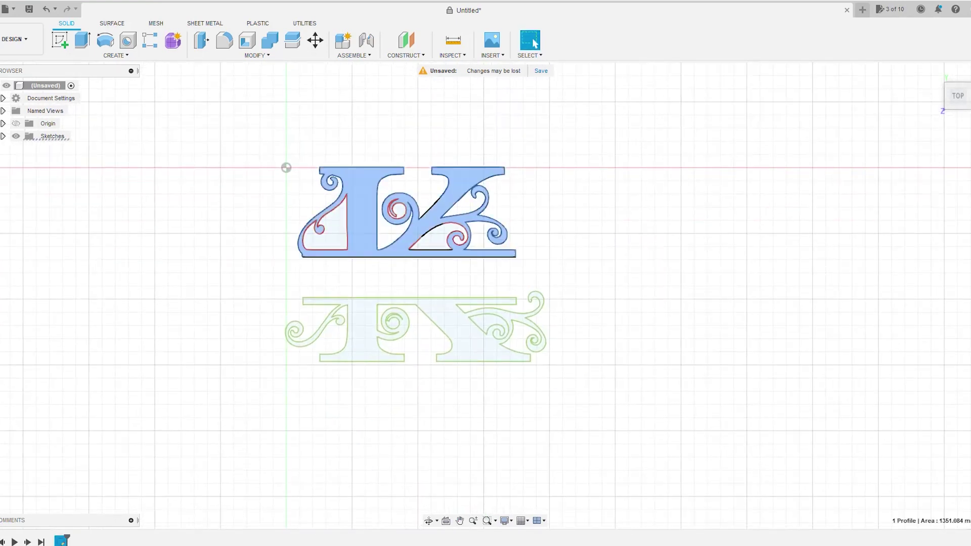
pyautogui.write('e')
pyautogui.write('1.6')
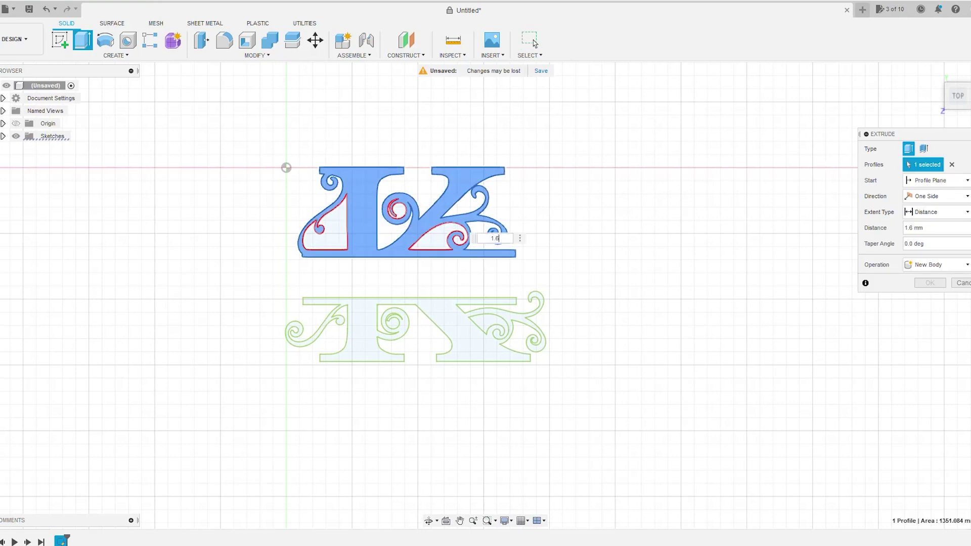
pyautogui.press('Return')
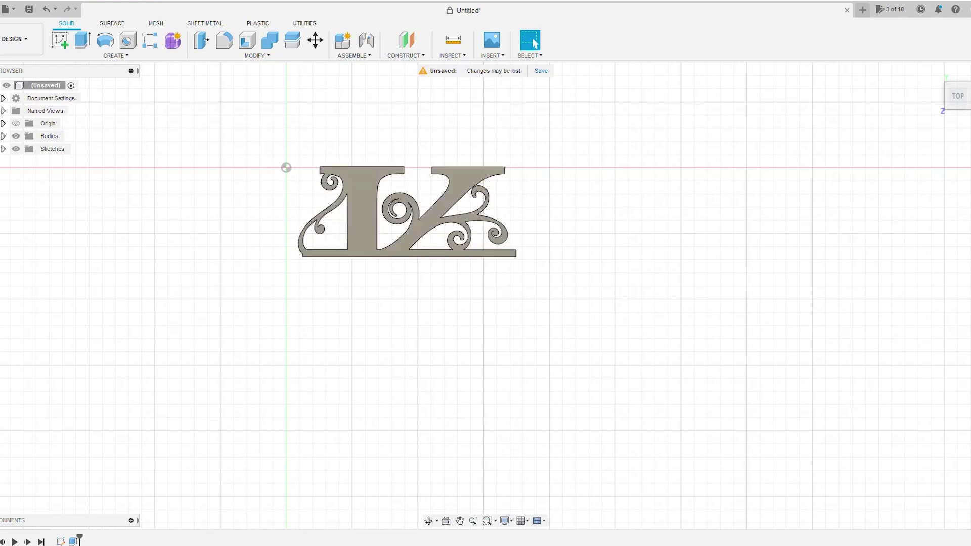
pyautogui.moveTo(958, 95)
pyautogui.mouseDown()
pyautogui.moveTo(952, 48)
pyautogui.moveTo(949, 91)
pyautogui.mouseUp()
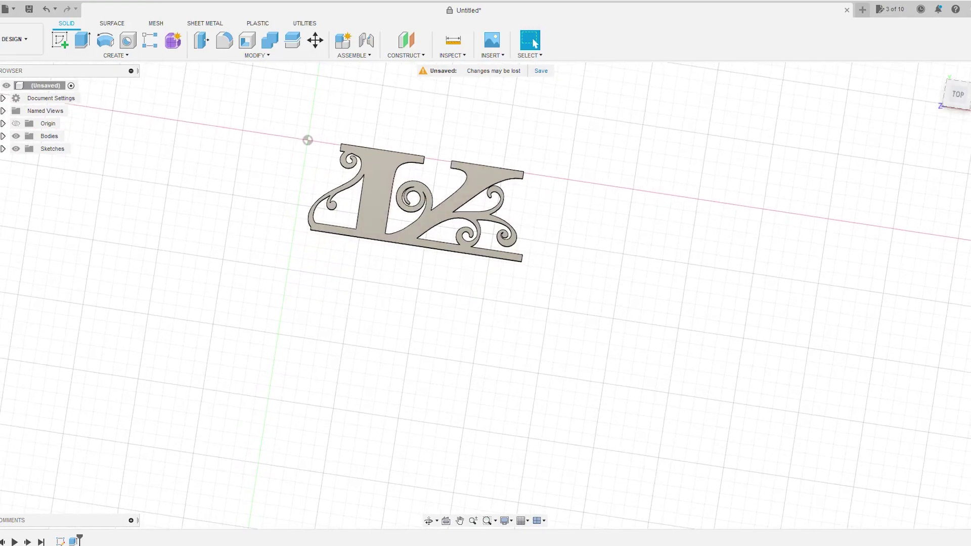